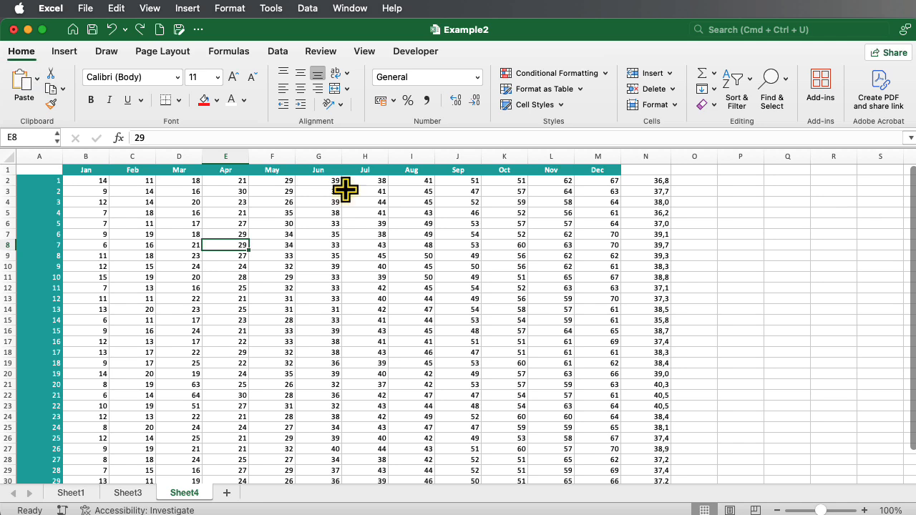
left_click(603, 74)
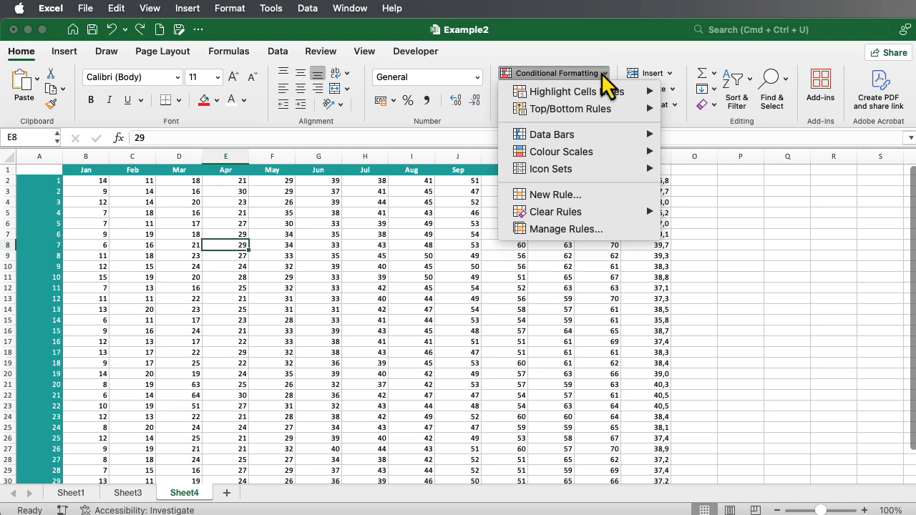
left_click(775, 305)
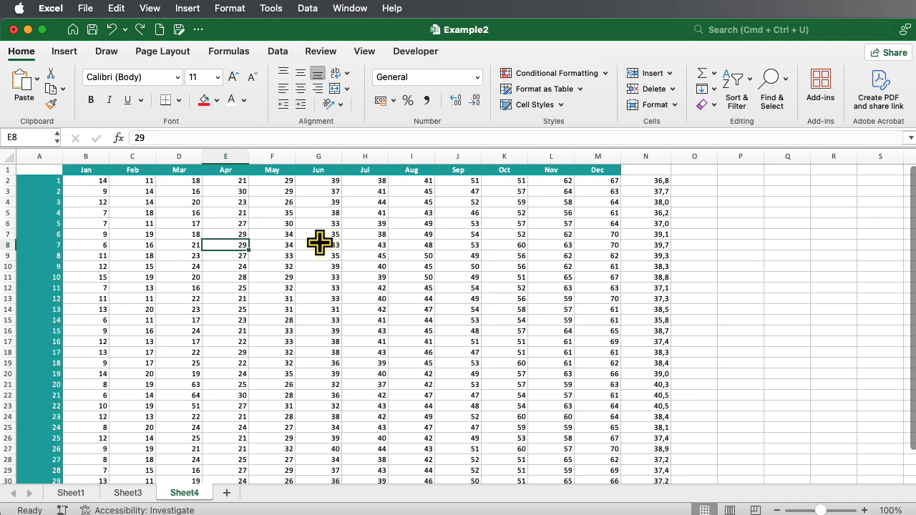
scroll(458, 362, "down", 3)
scroll(459, 364, "up", 3)
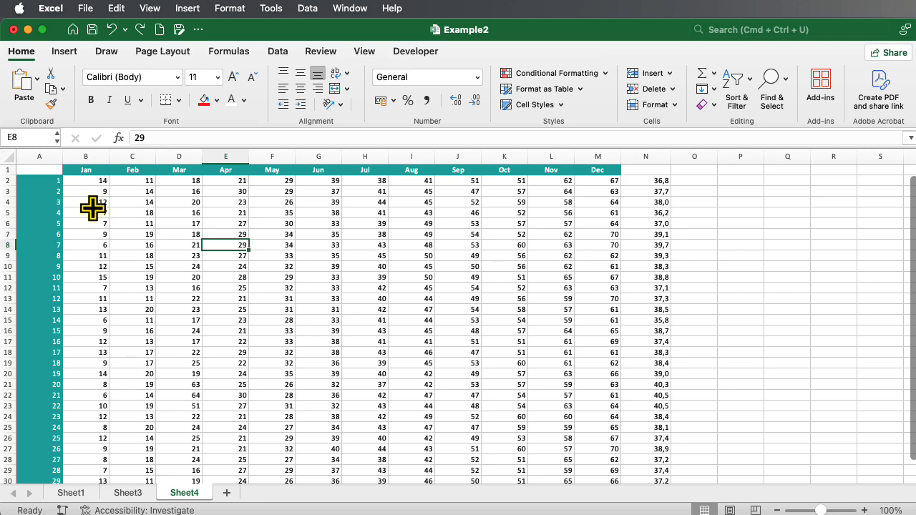
Apply the green-yellow-red colour scale to the monthly values in B2:M32.
left_click_drag(90, 184, 600, 458)
scroll(568, 407, "up", 4)
scroll(559, 191, "down", 5)
scroll(559, 190, "up", 5)
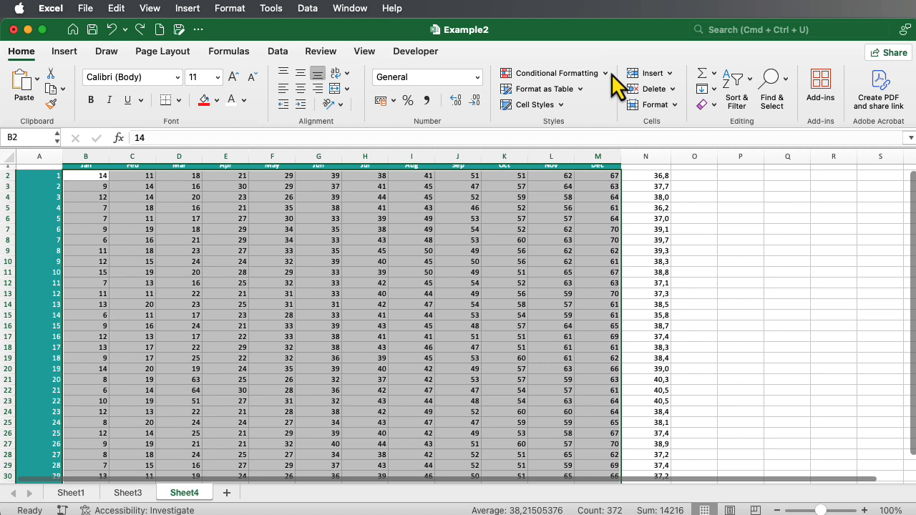
left_click(606, 73)
mouse_move(605, 159)
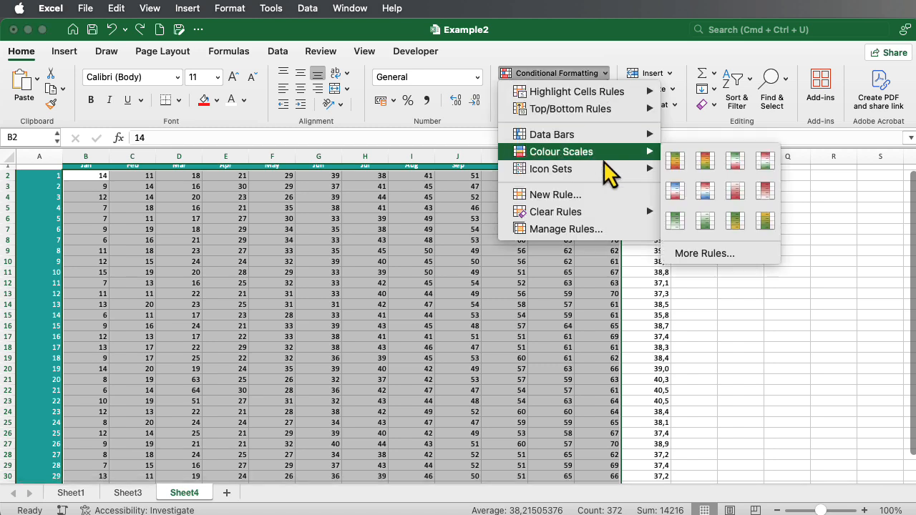
left_click(677, 162)
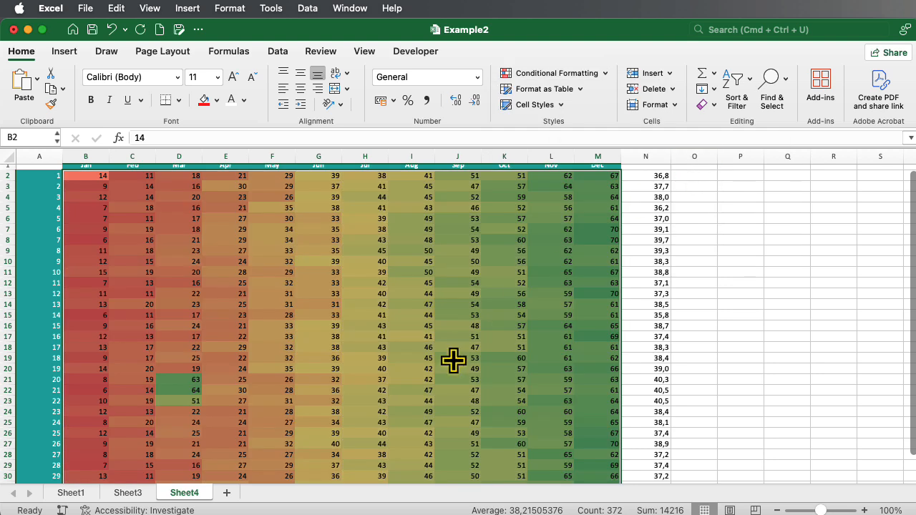
scroll(453, 362, "down", 1)
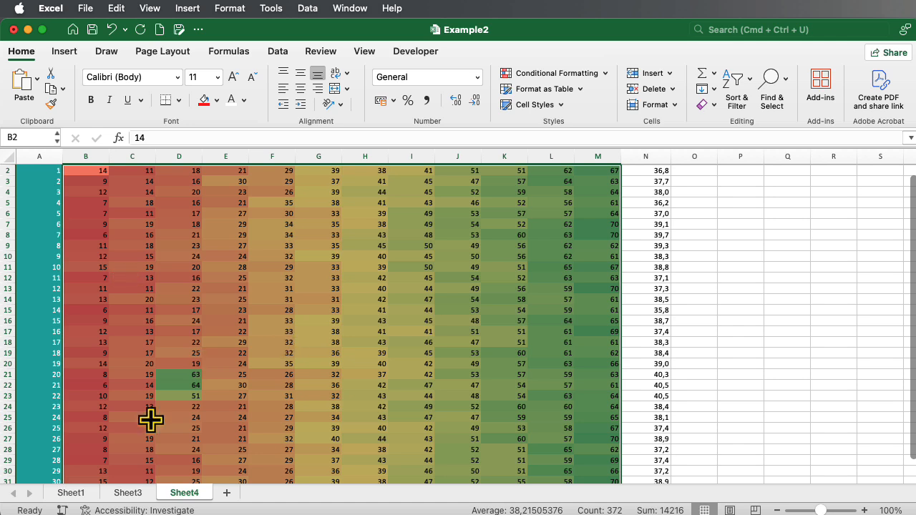
scroll(150, 421, "up", 1)
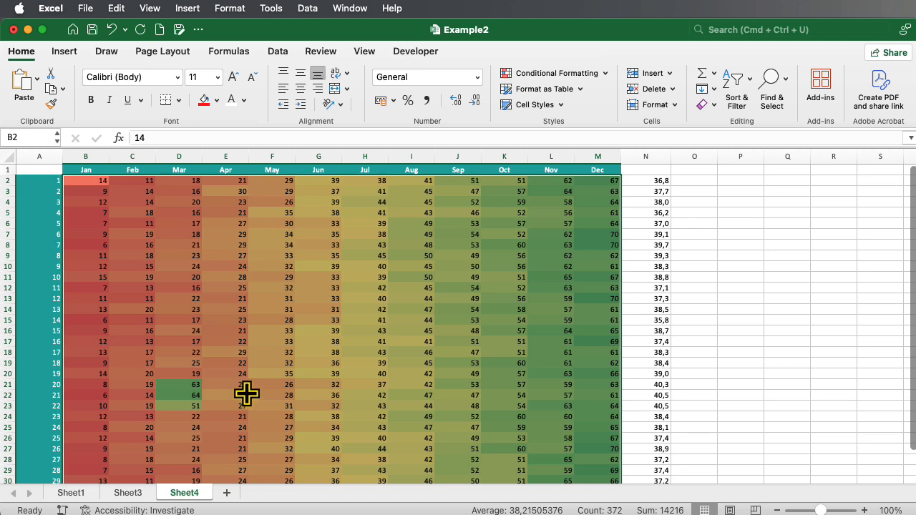
Test the colour scale by entering 2 in cell J12 and replacing it with 1000.
left_click(465, 290)
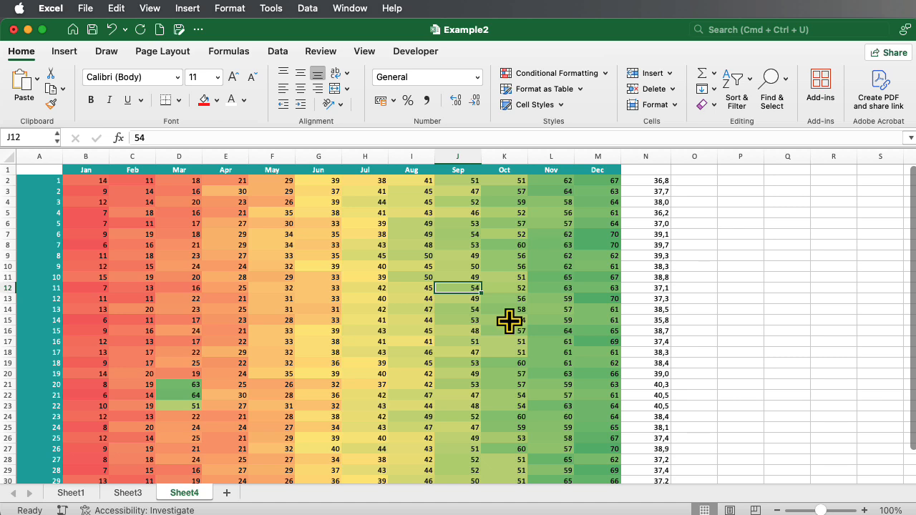
type("2")
key("Return")
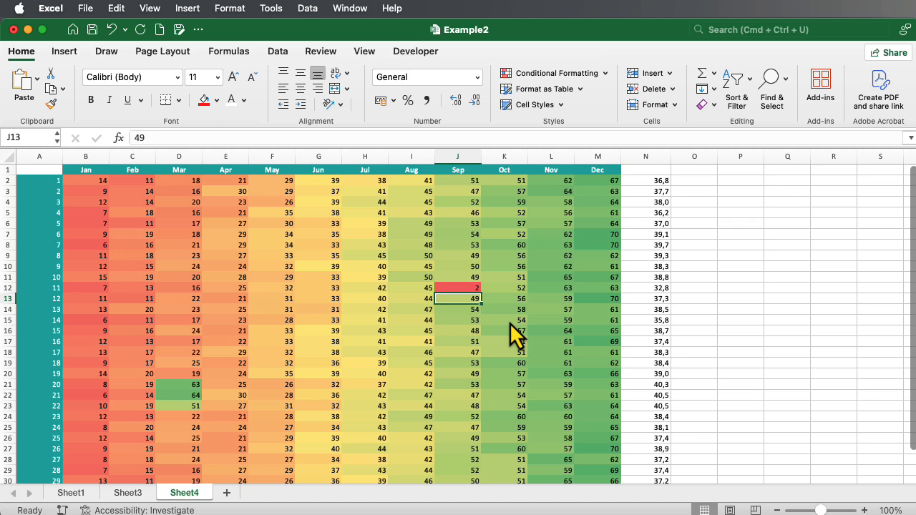
key("Up")
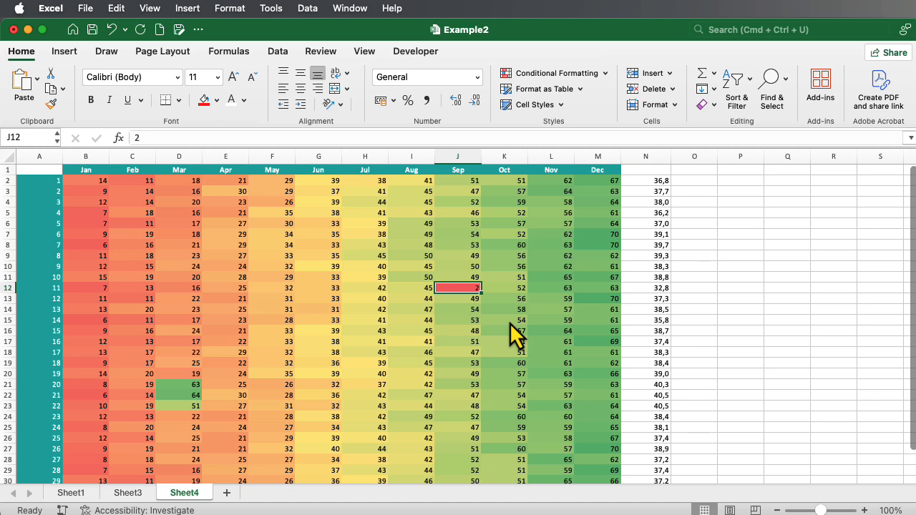
type("1000")
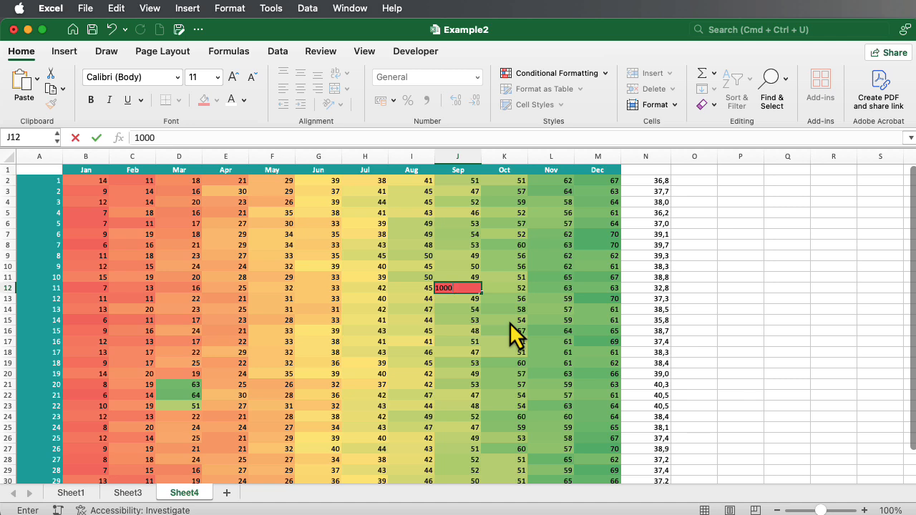
key("Return")
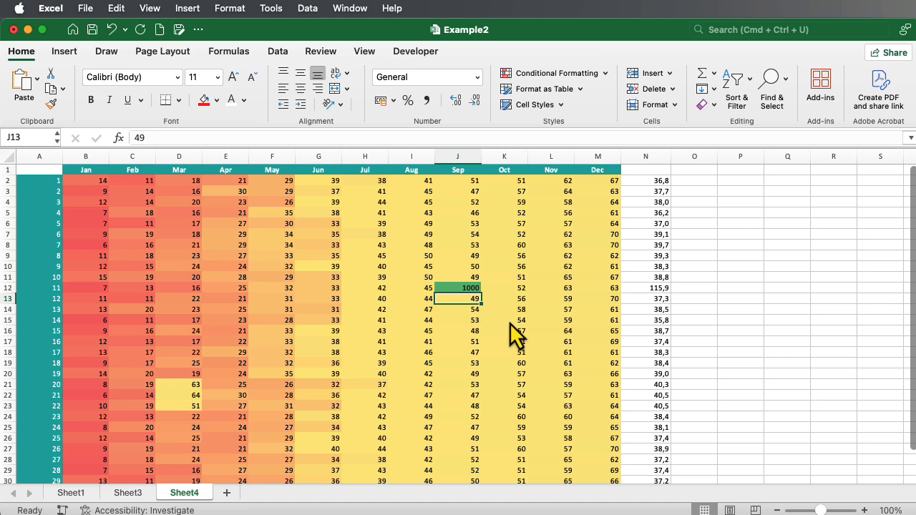
Undo both entries in cell J12 and the colour scale on the monthly values.
key("super+z")
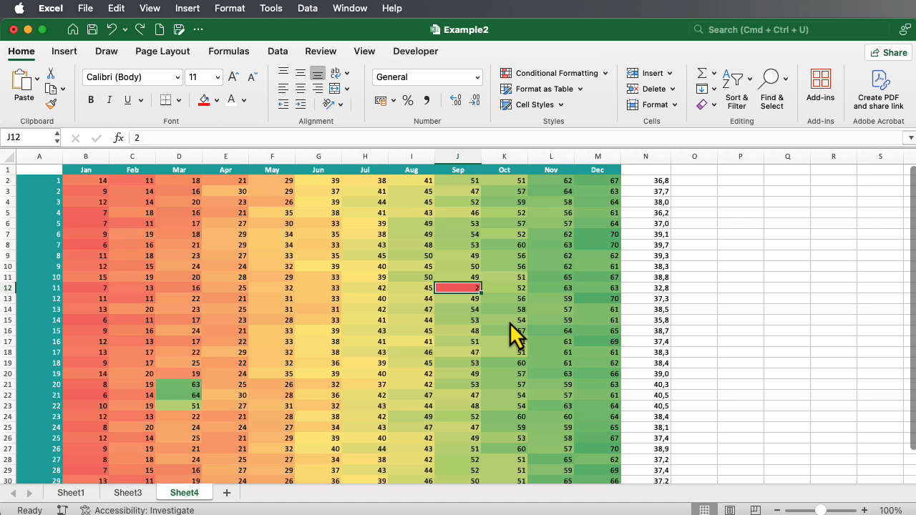
key("super+z")
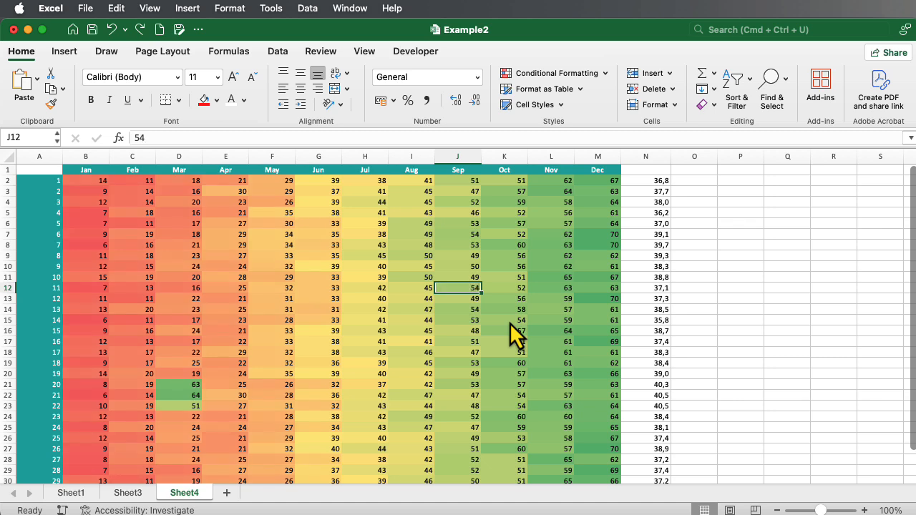
key("super+z")
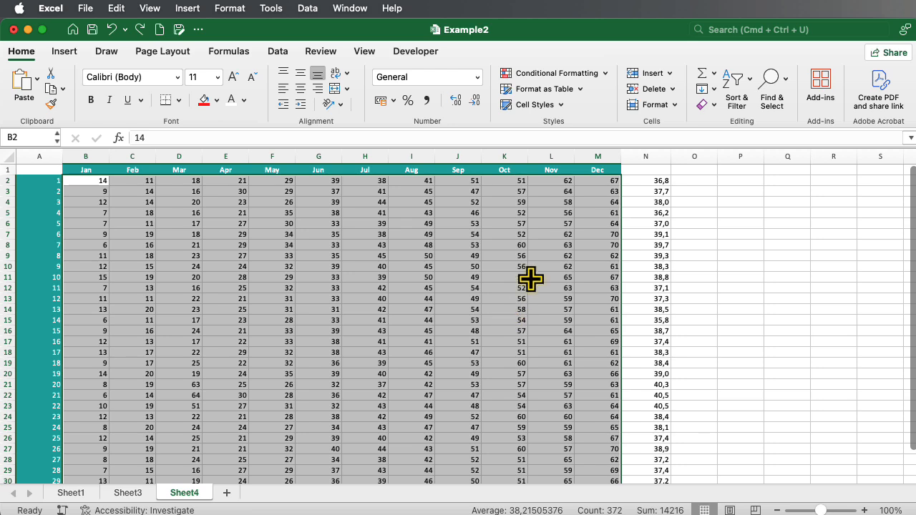
Apply blue gradient-fill data bars to the selected monthly values in B2:M32.
left_click(581, 90)
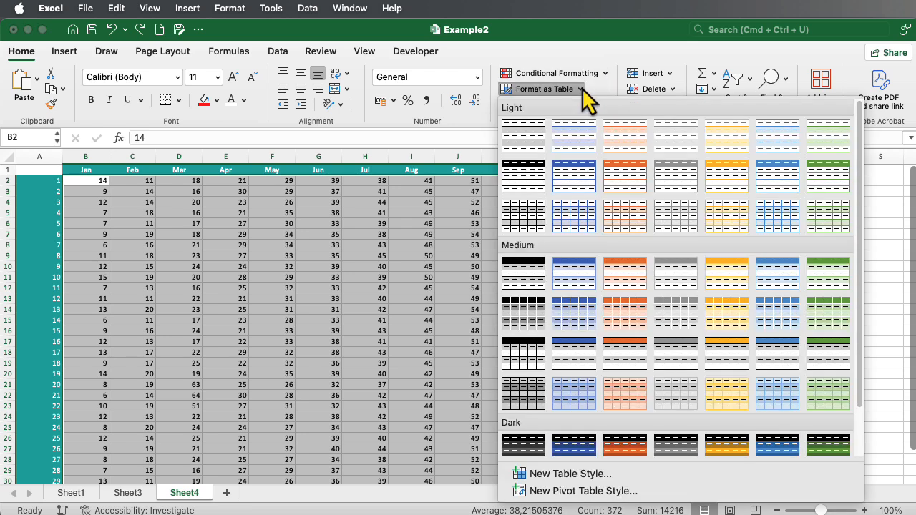
left_click(578, 76)
left_click(577, 76)
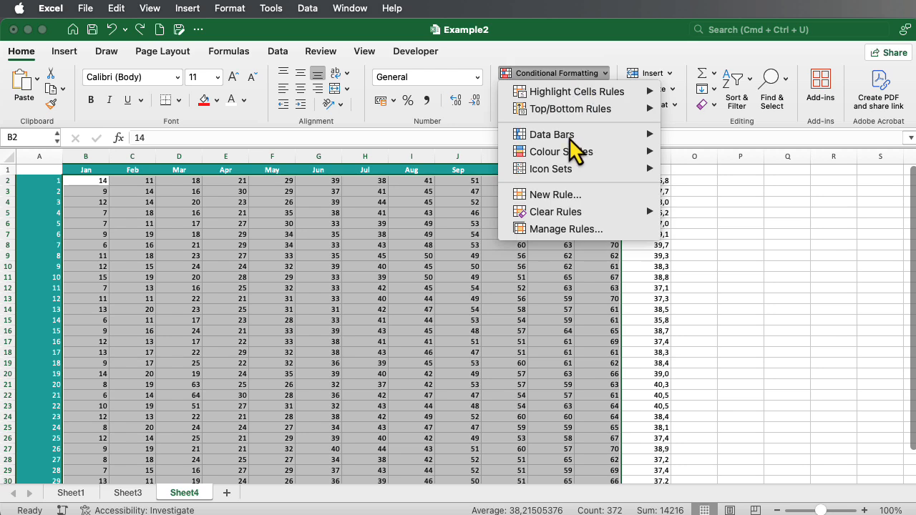
mouse_move(642, 138)
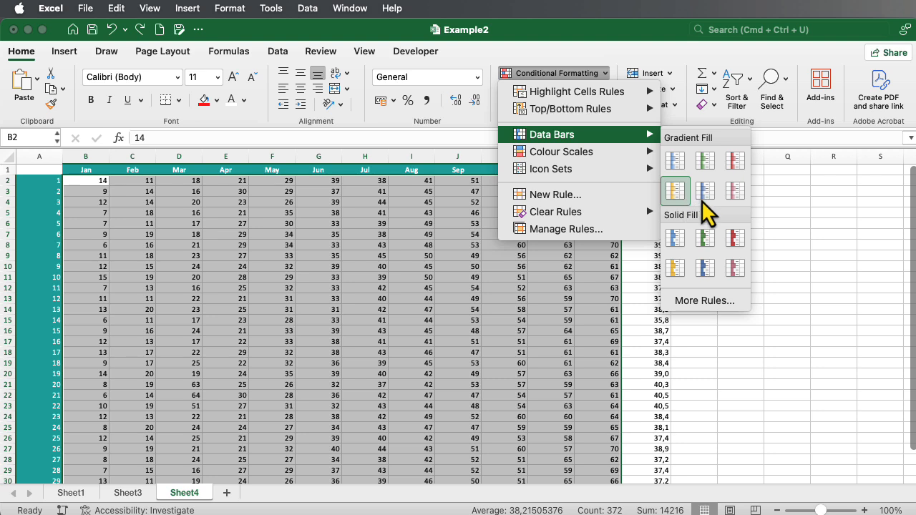
left_click(674, 161)
left_click(711, 297)
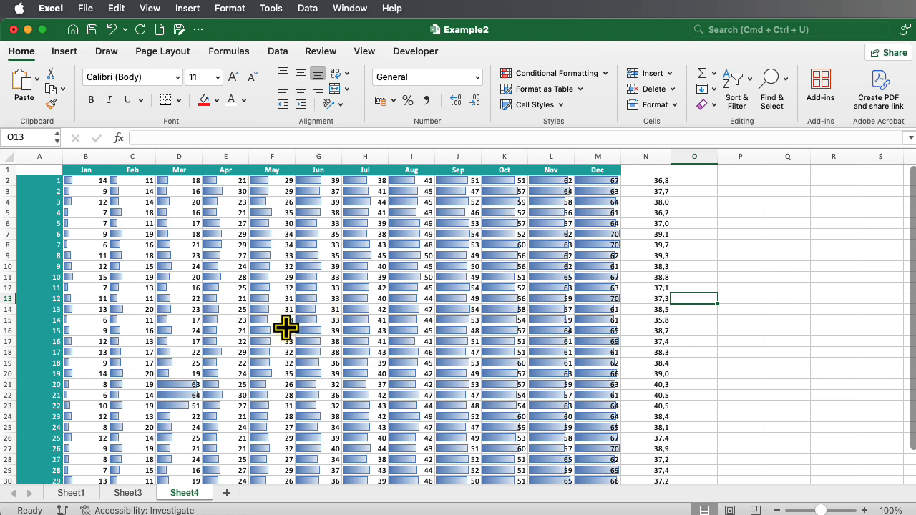
scroll(288, 308, "down", 1)
scroll(268, 304, "up", 2)
scroll(257, 305, "down", 1)
scroll(88, 190, "up", 2)
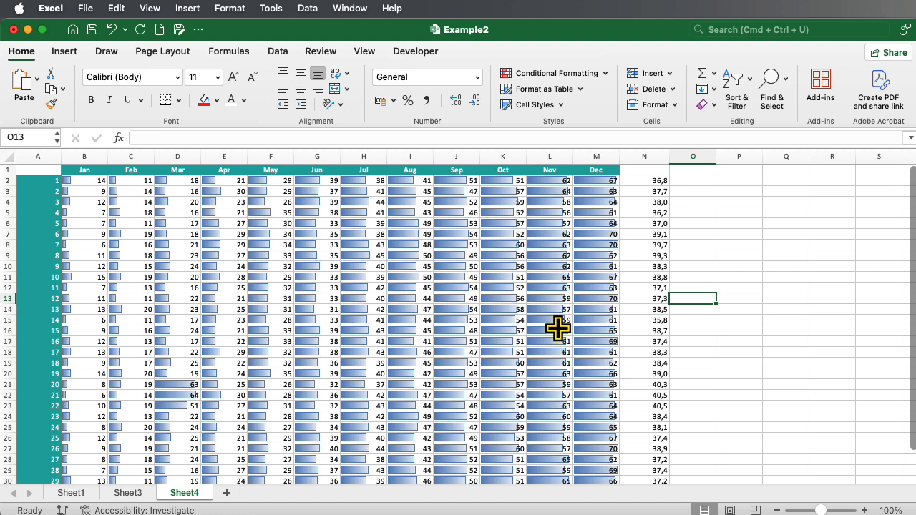
scroll(558, 329, "right", 1)
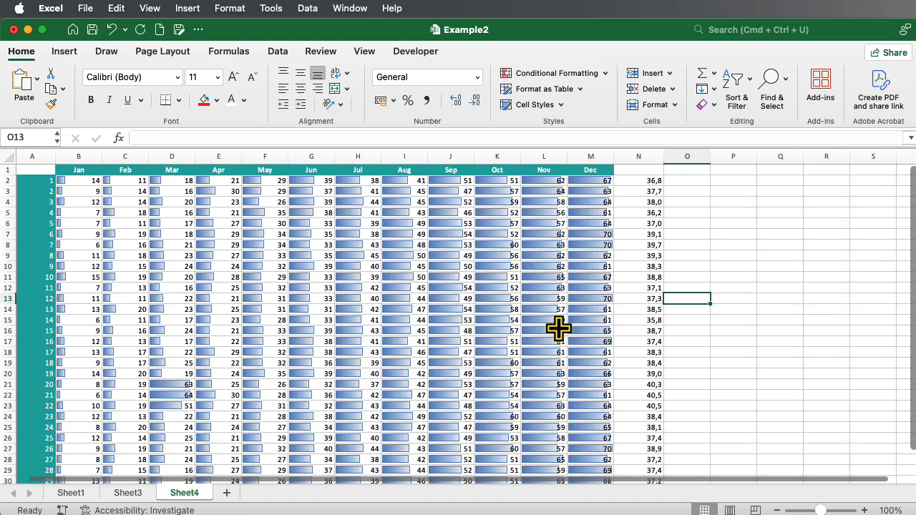
scroll(558, 329, "left", 1)
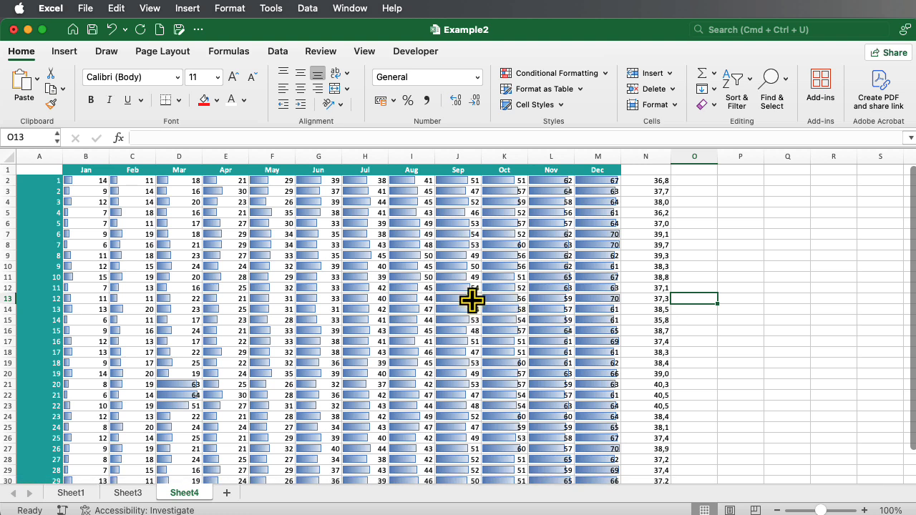
Test the data bars by entering 1000 in cell J12, and undo the entry.
left_click(442, 288)
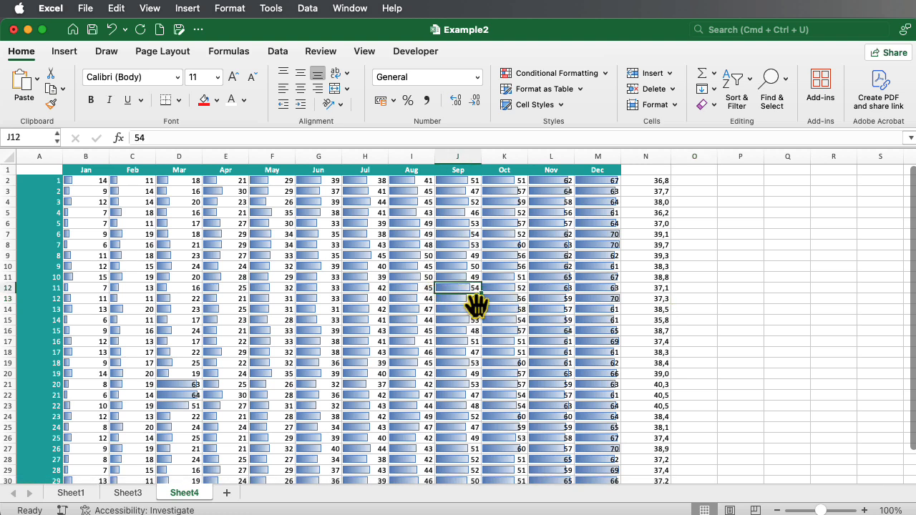
type("1000")
key("Return")
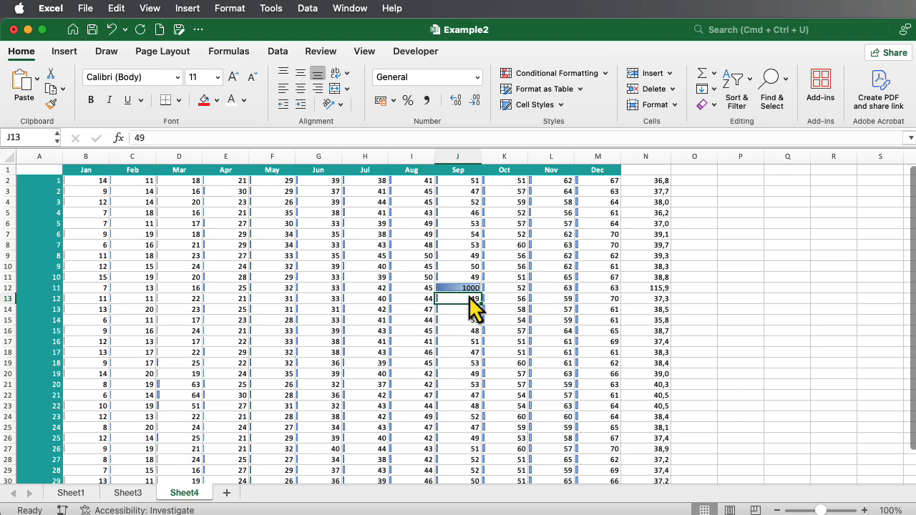
key("cmd+z")
Set the June value in cell G14 to -50.
left_click(313, 308)
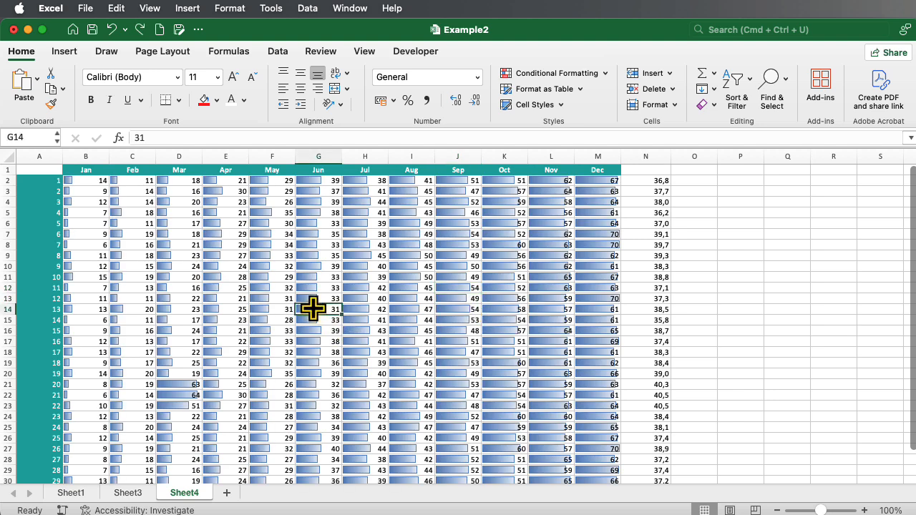
type("-")
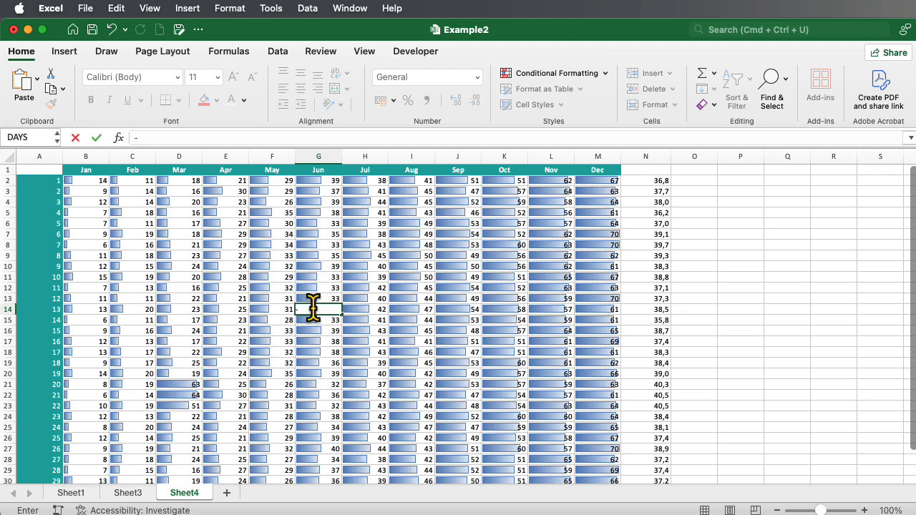
type("50")
left_click(317, 322)
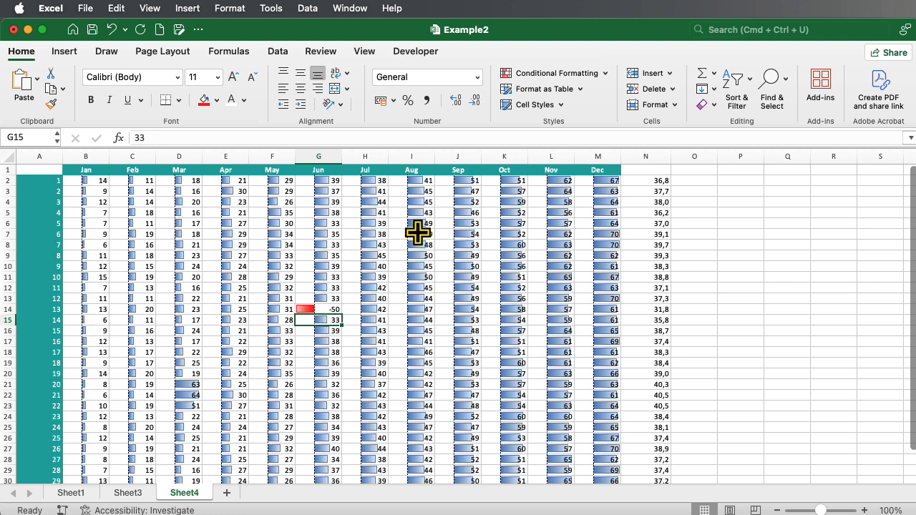
Apply the circled three-symbol indicator icon set (check, exclamation mark, cross) to the row averages in N2:N30.
left_click_drag(646, 182, 650, 478)
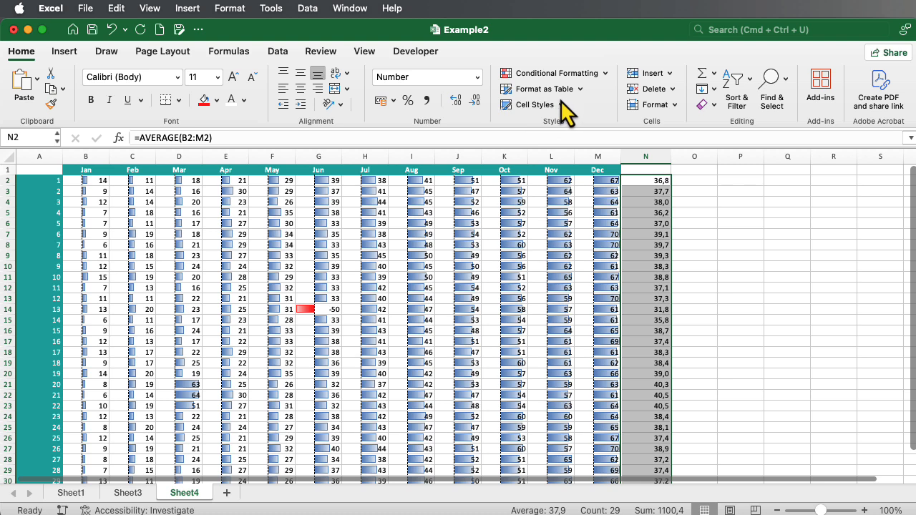
left_click(604, 73)
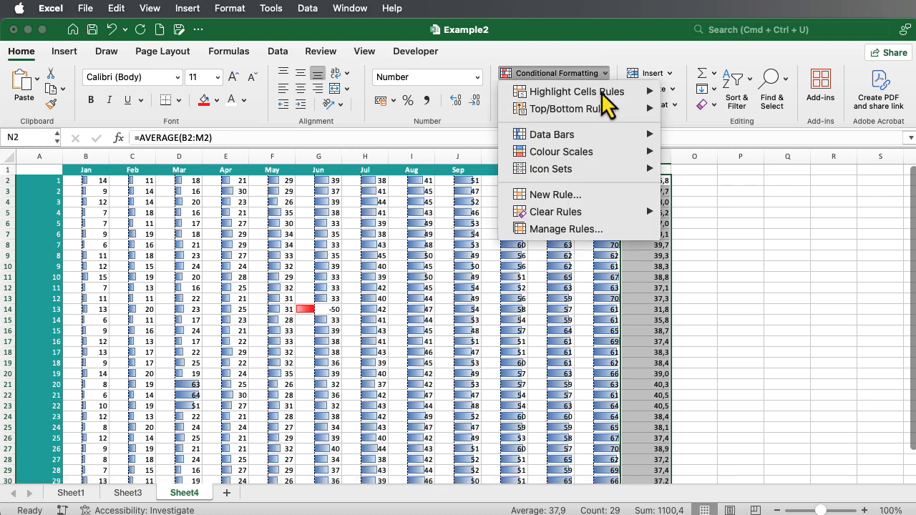
mouse_move(599, 170)
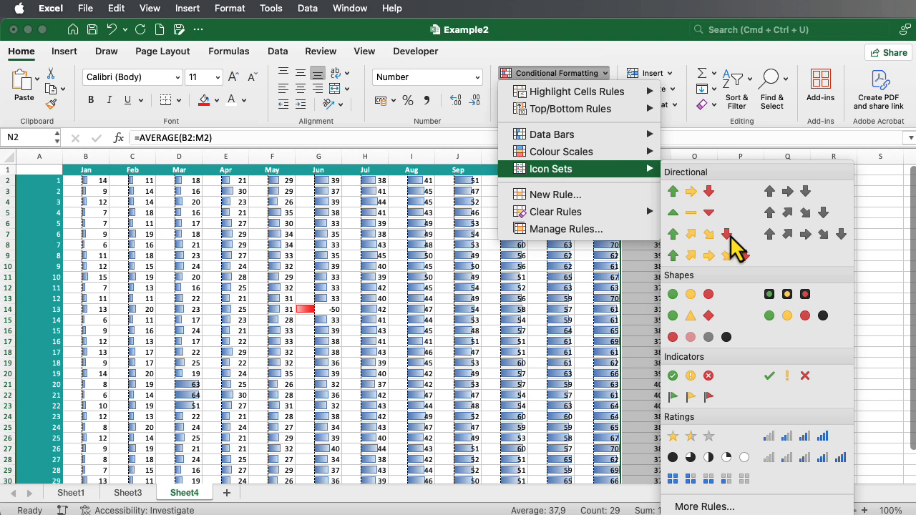
left_click(704, 382)
left_click(740, 340)
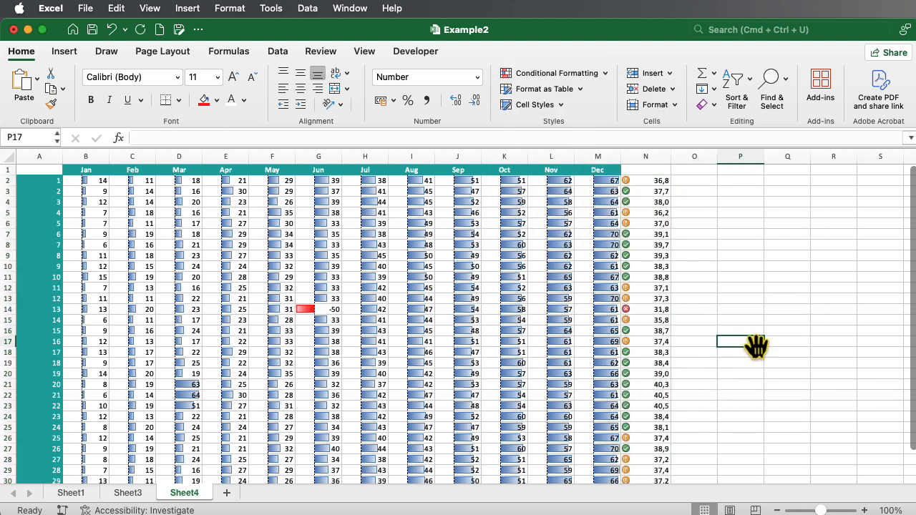